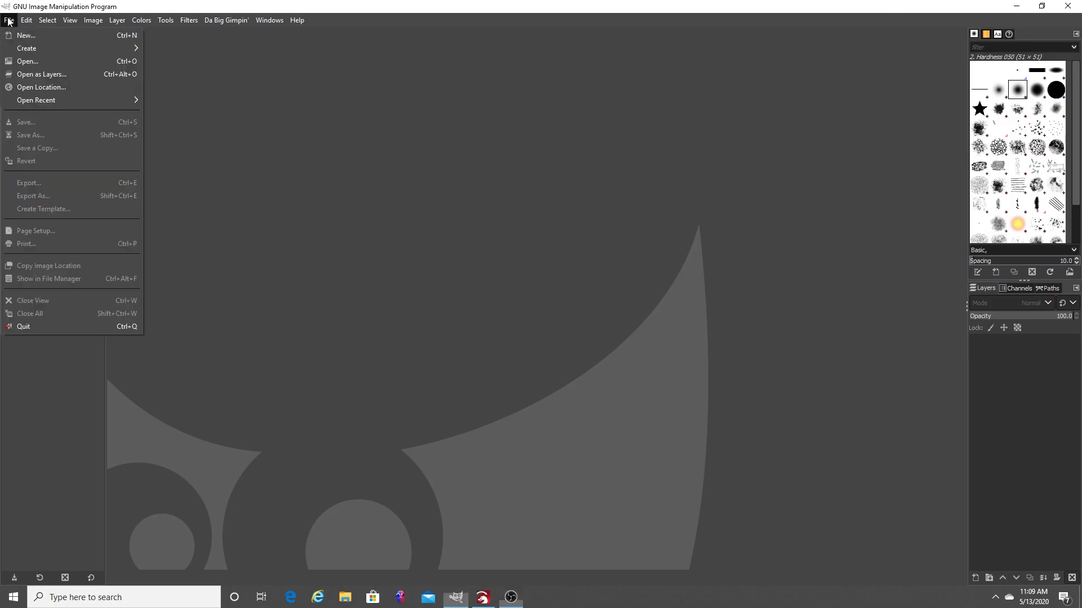
Open the image Hulk Face.jpg from the Desktop folder.
{"action": "left_click", "coordinate": [45, 64]}
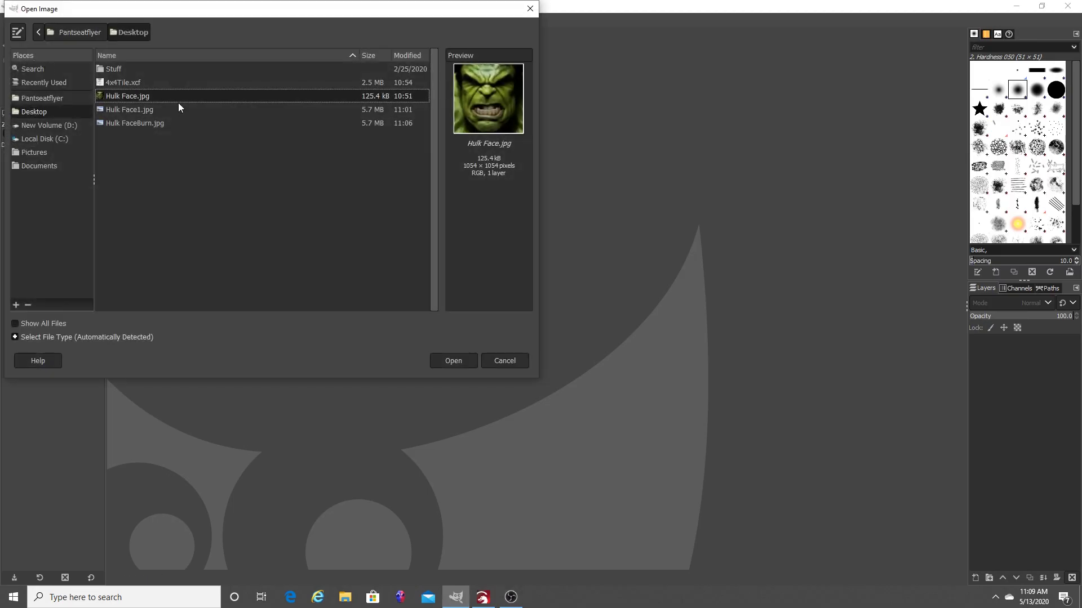
{"action": "left_click", "coordinate": [475, 356]}
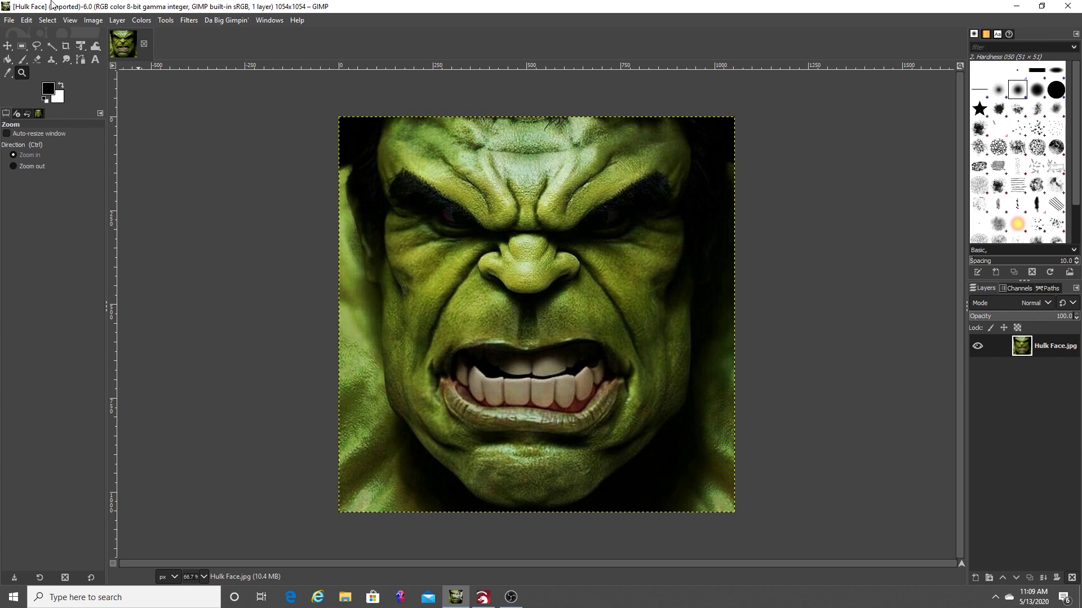
Scale the image to 4 inches wide with linked height, at a resolution of 600 pixels/in.
{"action": "left_click", "coordinate": [93, 20]}
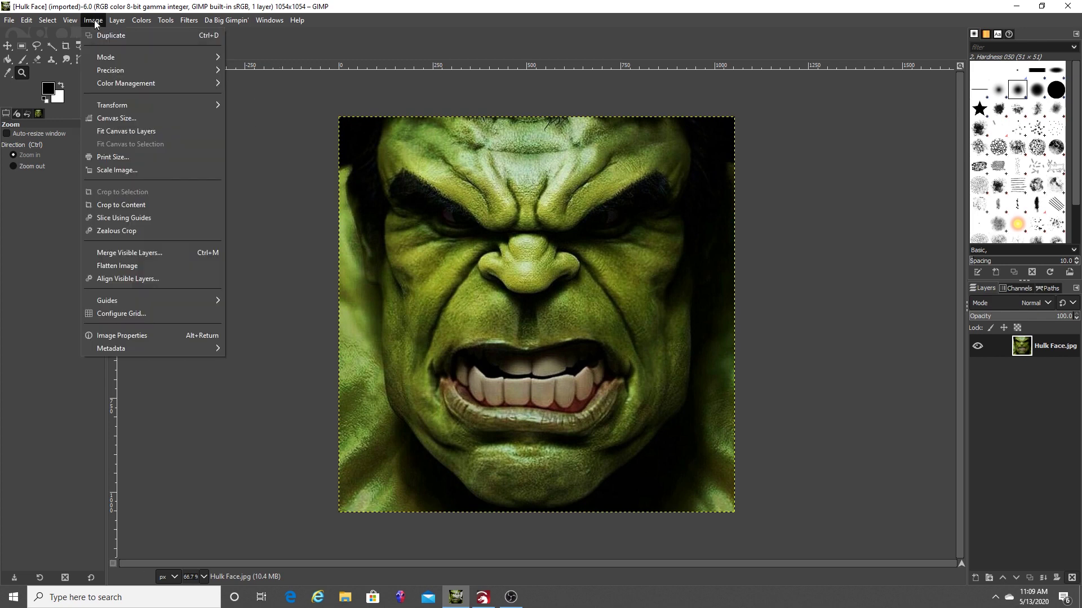
{"action": "left_click", "coordinate": [143, 171]}
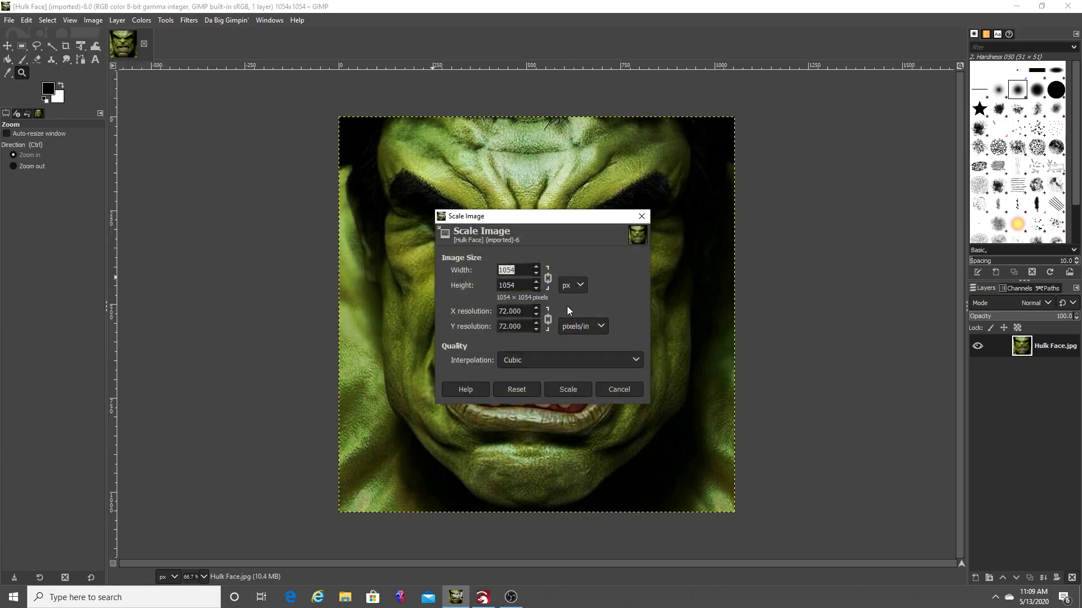
{"action": "left_click", "coordinate": [521, 312]}
{"action": "left_click_drag", "start_coordinate": [522, 311], "coordinate": [497, 308]}
{"action": "type", "text": "300"}
{"action": "left_click", "coordinate": [574, 286]}
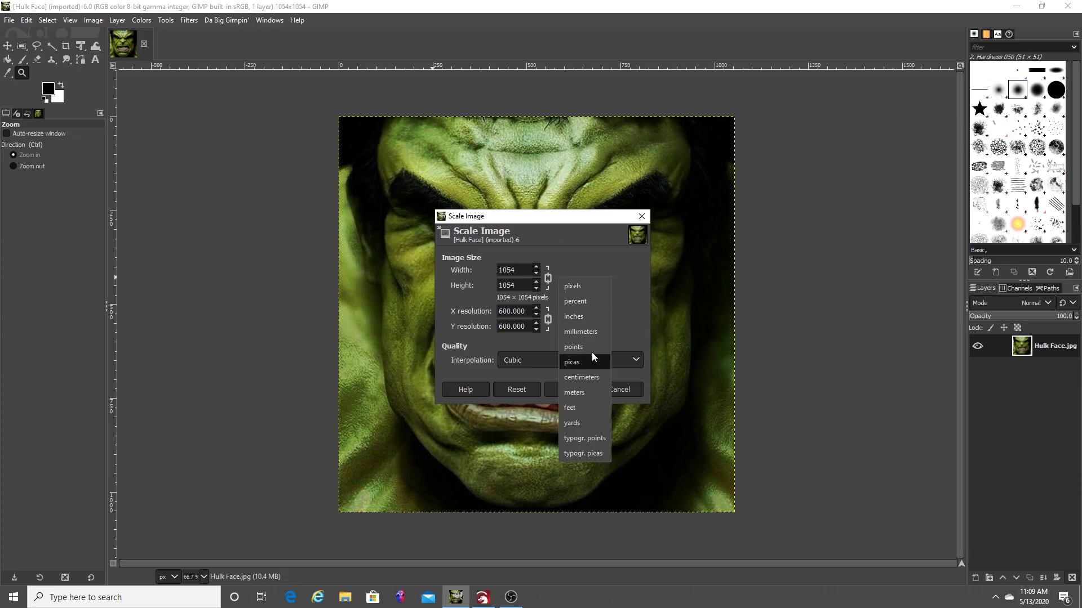
{"action": "left_click", "coordinate": [590, 323]}
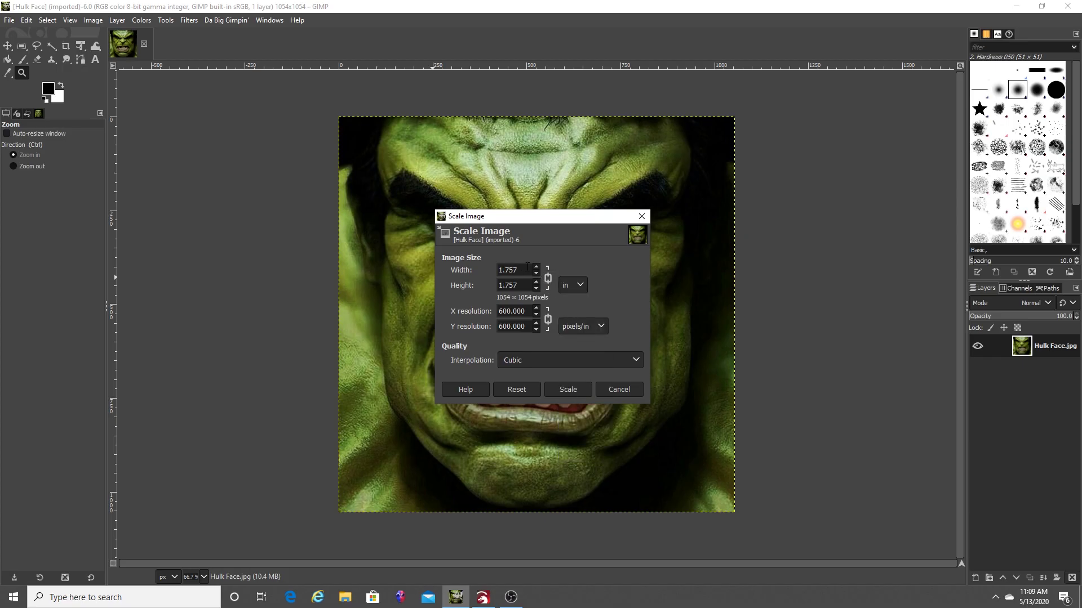
{"action": "left_click_drag", "start_coordinate": [525, 270], "coordinate": [488, 274]}
{"action": "type", "text": "4"}
{"action": "left_click", "coordinate": [568, 389]}
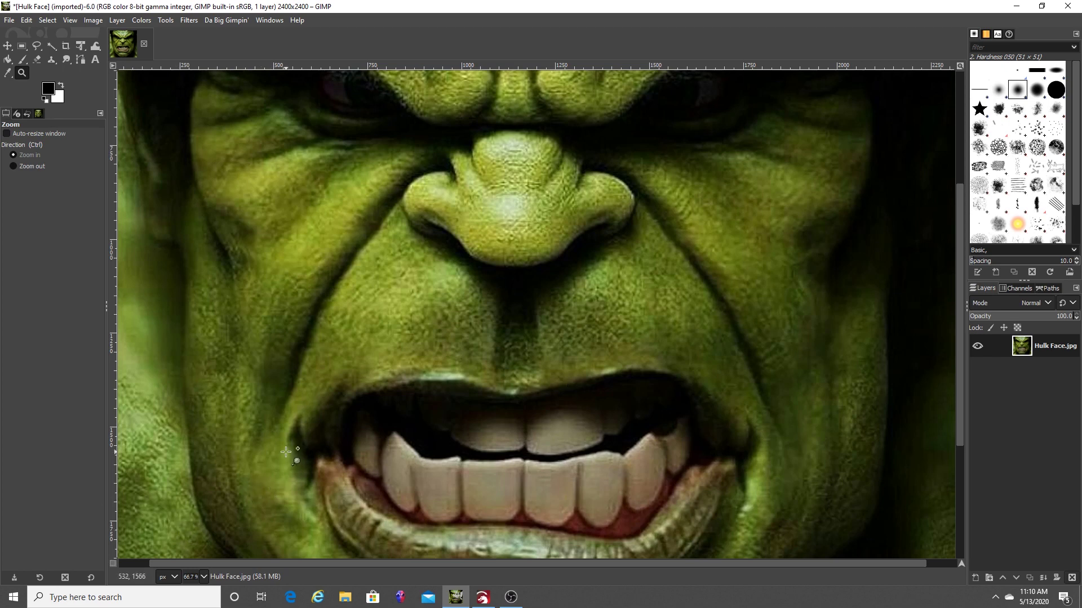
Process the photo with Da Big Gimpin' Plug-in v3, using the Tile process at 600 DPI and maximum size 100 × 100 mm.
{"action": "key", "text": "ctrl"}
{"action": "left_click", "coordinate": [301, 434], "text": "ctrl"}
{"action": "left_click", "coordinate": [301, 434], "text": "ctrl"}
{"action": "left_click", "coordinate": [301, 434], "text": "ctrl"}
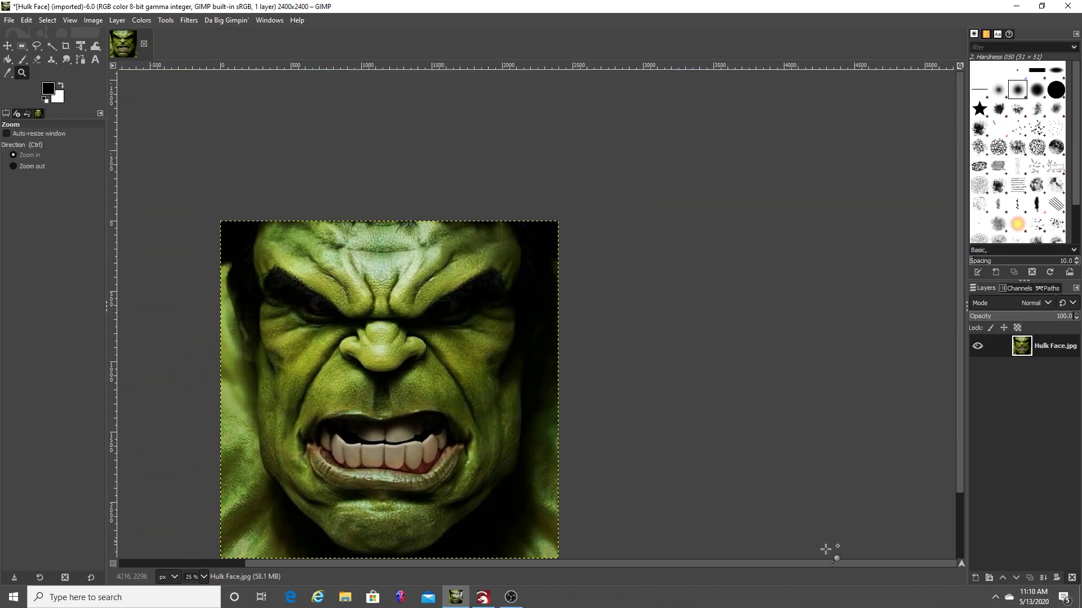
{"action": "key", "text": "shift+j"}
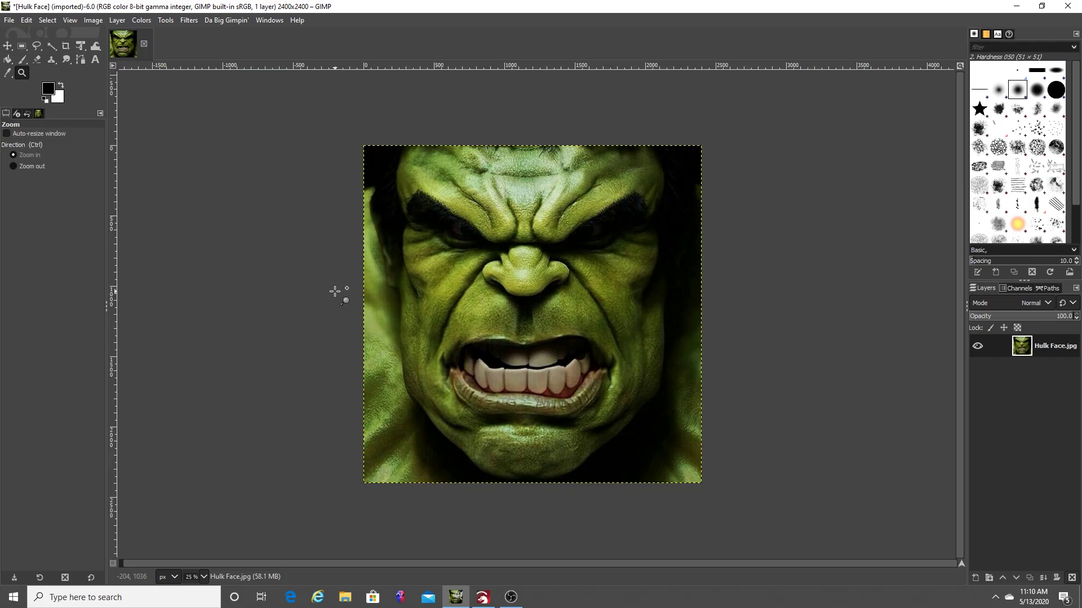
{"action": "left_click", "coordinate": [244, 23]}
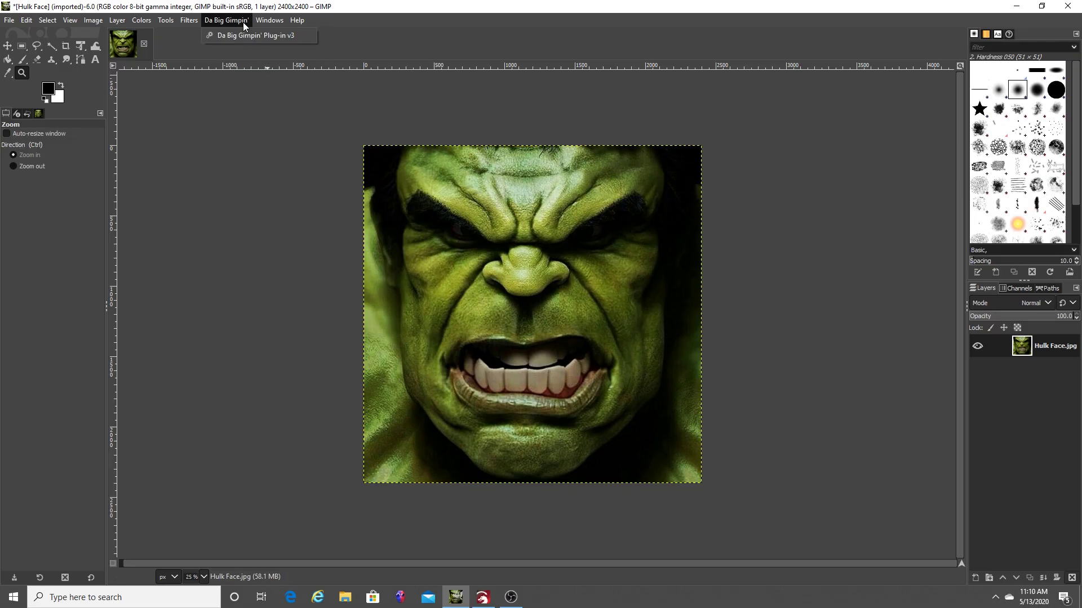
{"action": "left_click", "coordinate": [251, 36]}
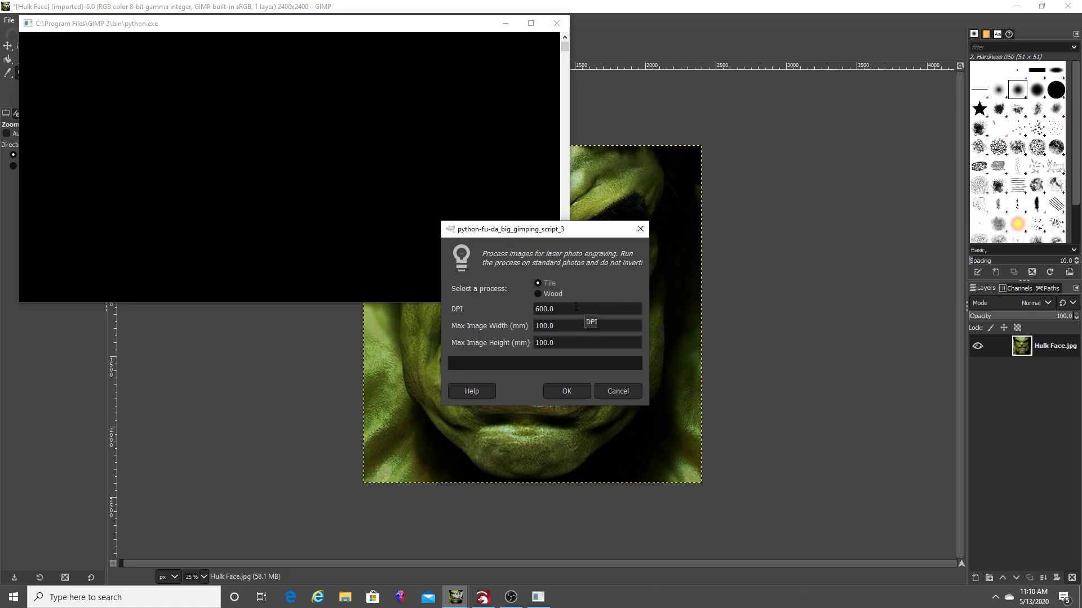
{"action": "left_click", "coordinate": [569, 389]}
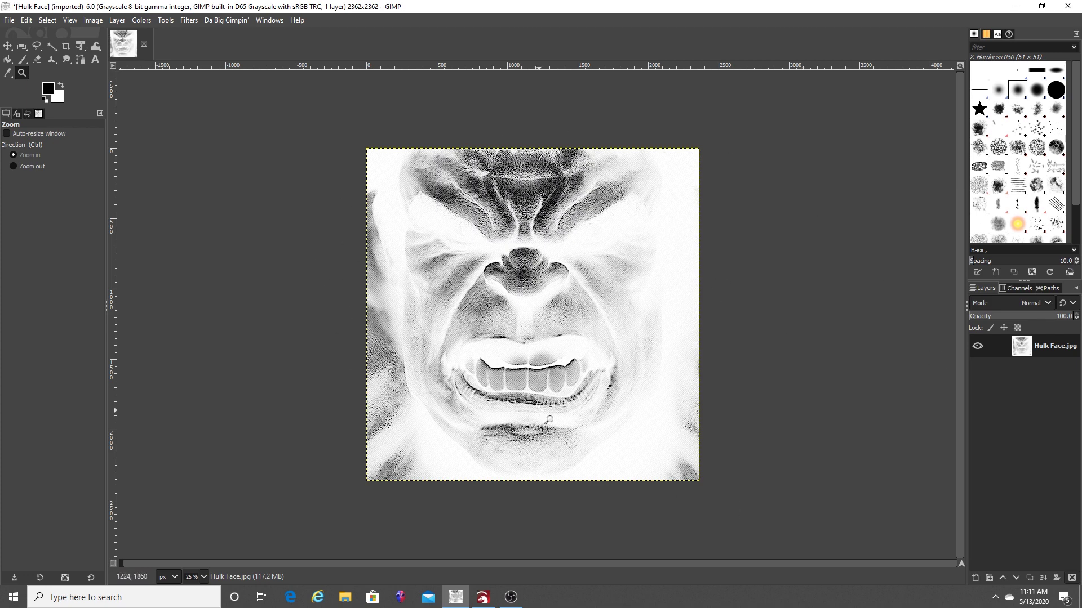
Start exporting the processed image to the Desktop as Hulk FaceBurn2.jpg.
{"action": "left_click", "coordinate": [8, 23]}
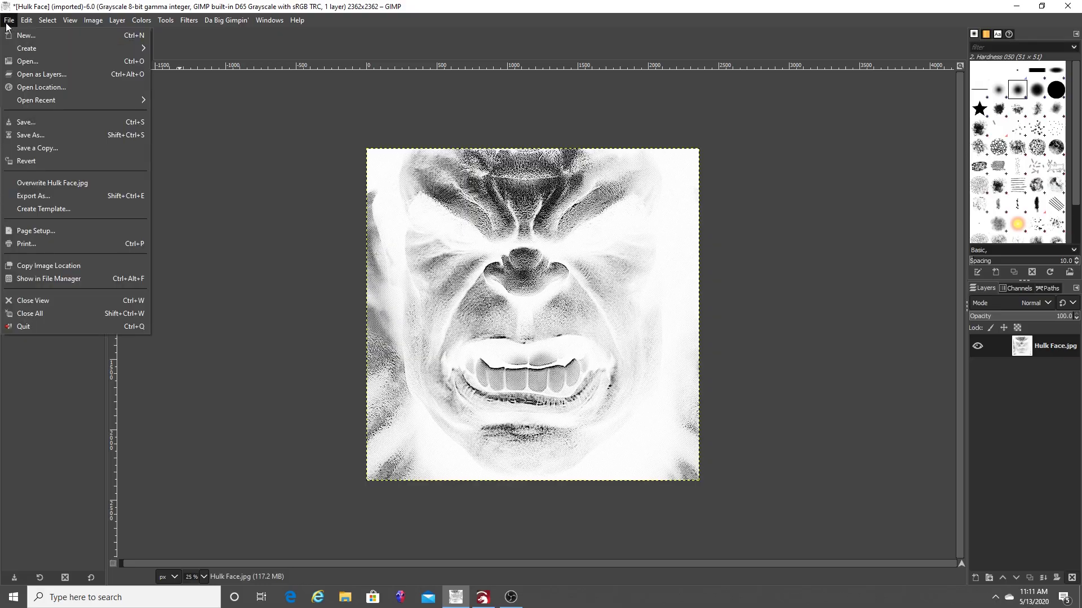
{"action": "left_click", "coordinate": [59, 199]}
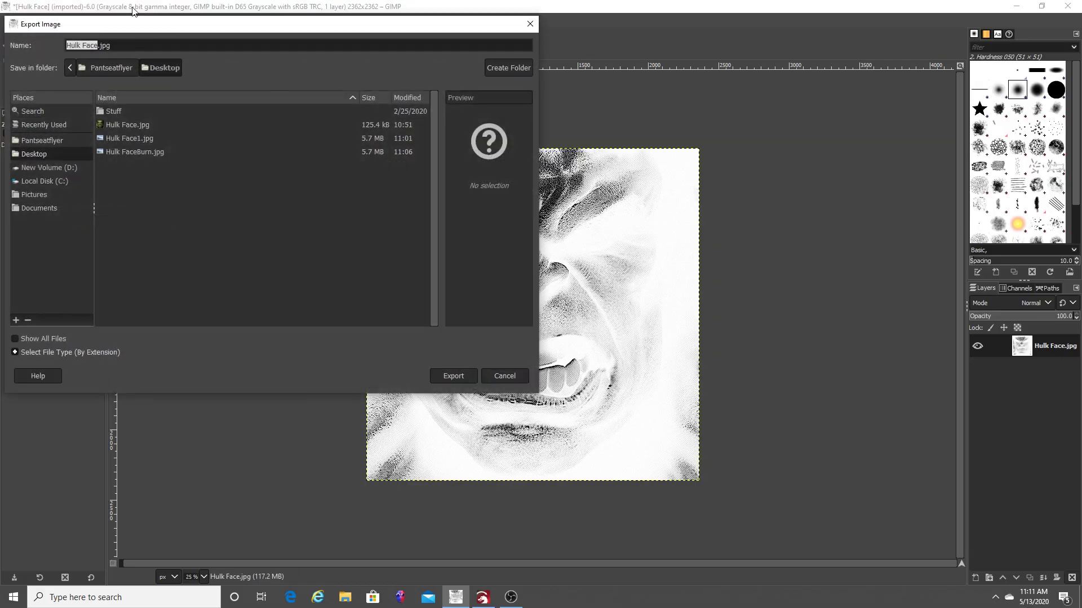
{"action": "left_click", "coordinate": [97, 45]}
{"action": "type", "text": "Burn"}
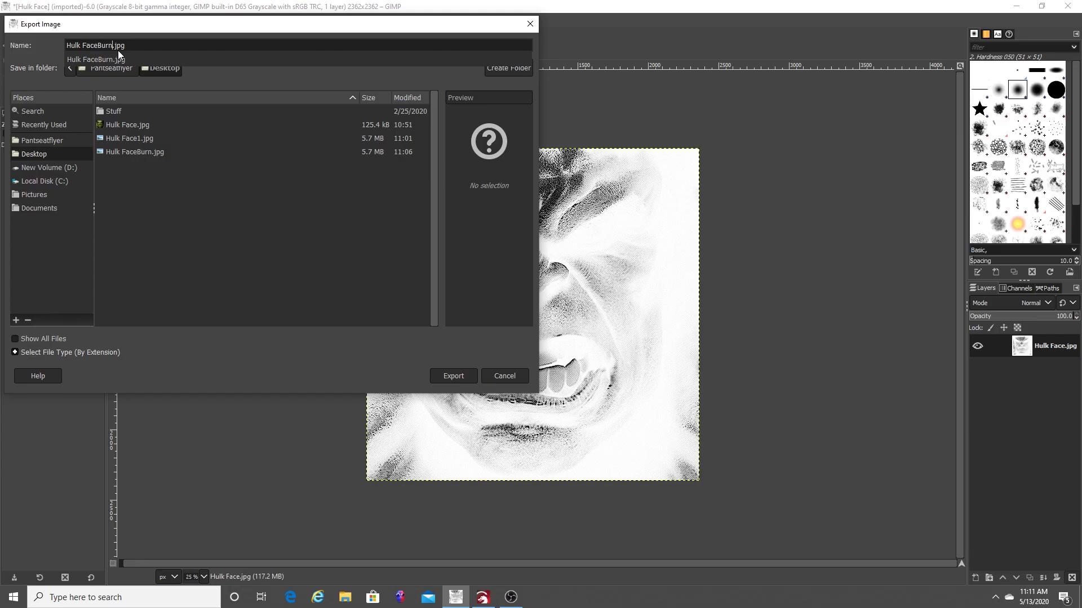
{"action": "type", "text": "2"}
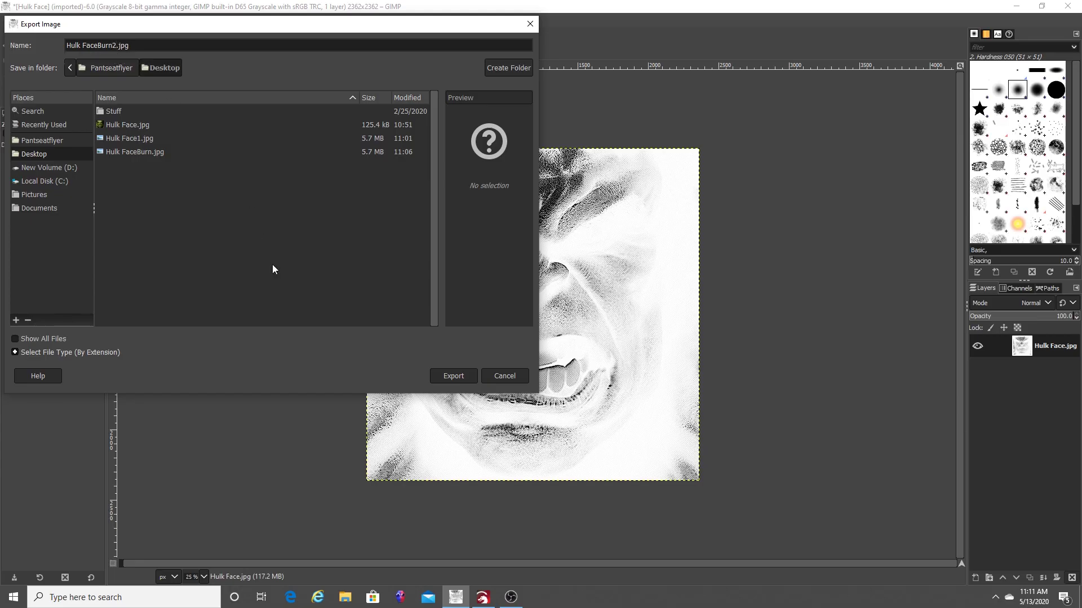
{"action": "left_click", "coordinate": [463, 377]}
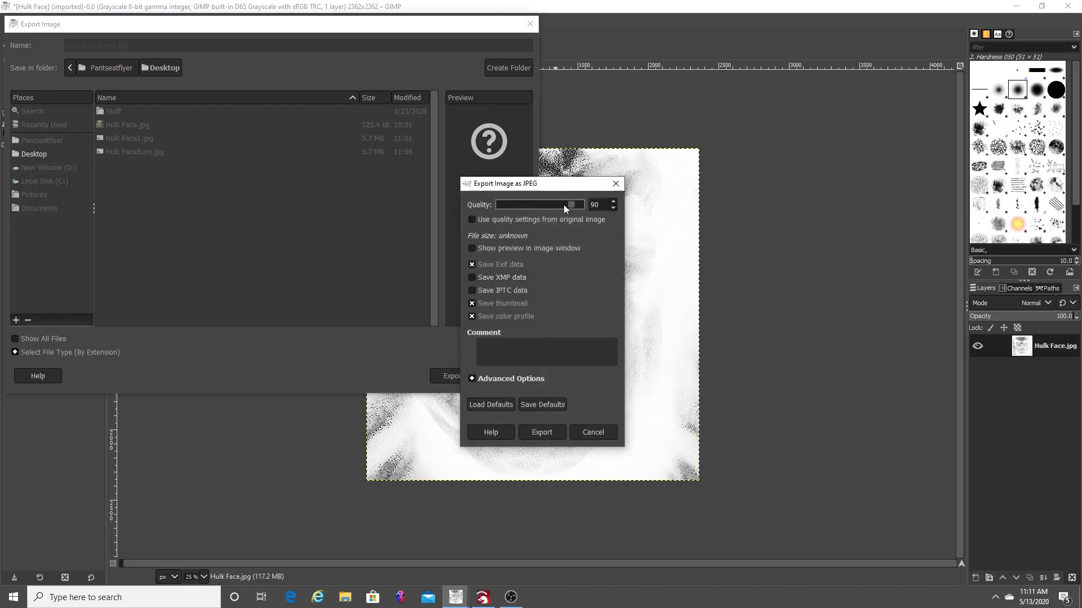
Raise the JPEG quality to the maximum and complete the export.
{"action": "left_click", "coordinate": [616, 200]}
{"action": "left_click", "coordinate": [614, 201]}
{"action": "left_click_drag", "start_coordinate": [576, 205], "coordinate": [587, 204]}
{"action": "left_click", "coordinate": [560, 434]}
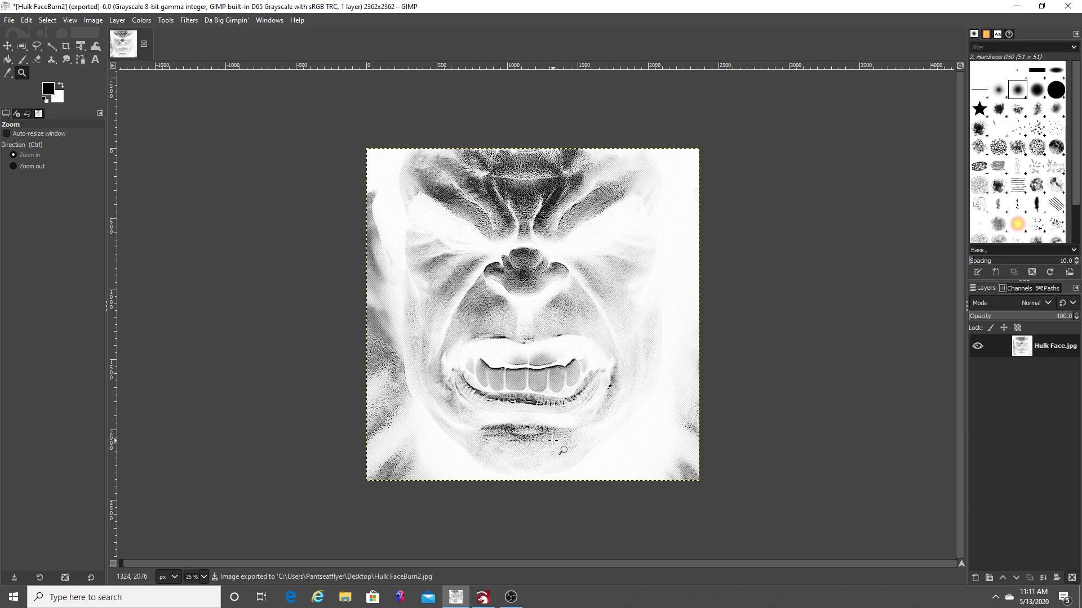
Switch to LightBurn, import Hulk FaceBurn2 from the Desktop and move it to about X 78.6, Y 78.9 mm.
{"action": "left_click", "coordinate": [488, 601]}
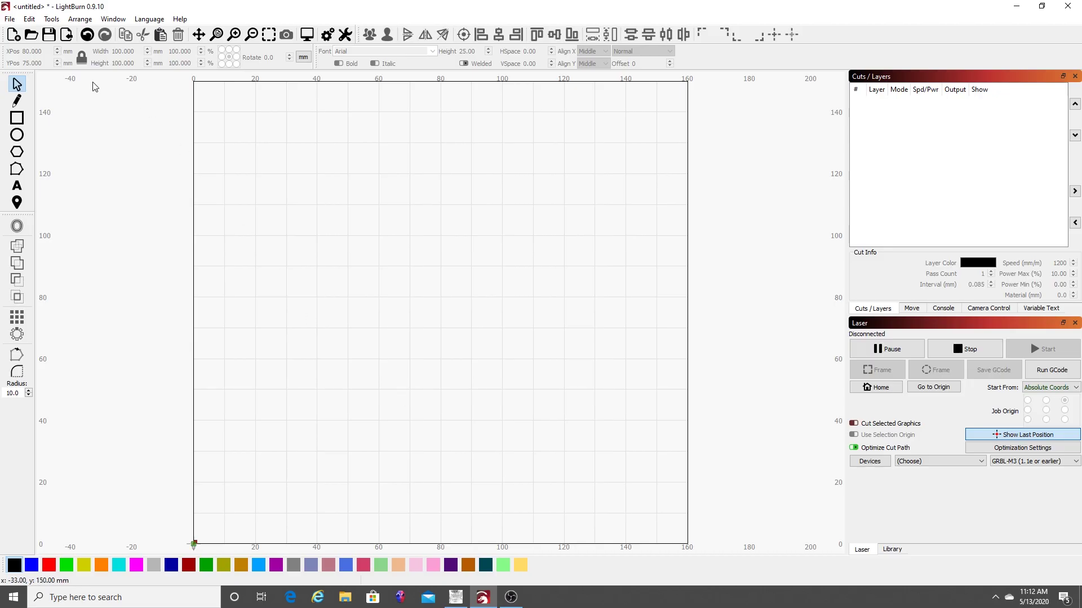
{"action": "left_click", "coordinate": [66, 35]}
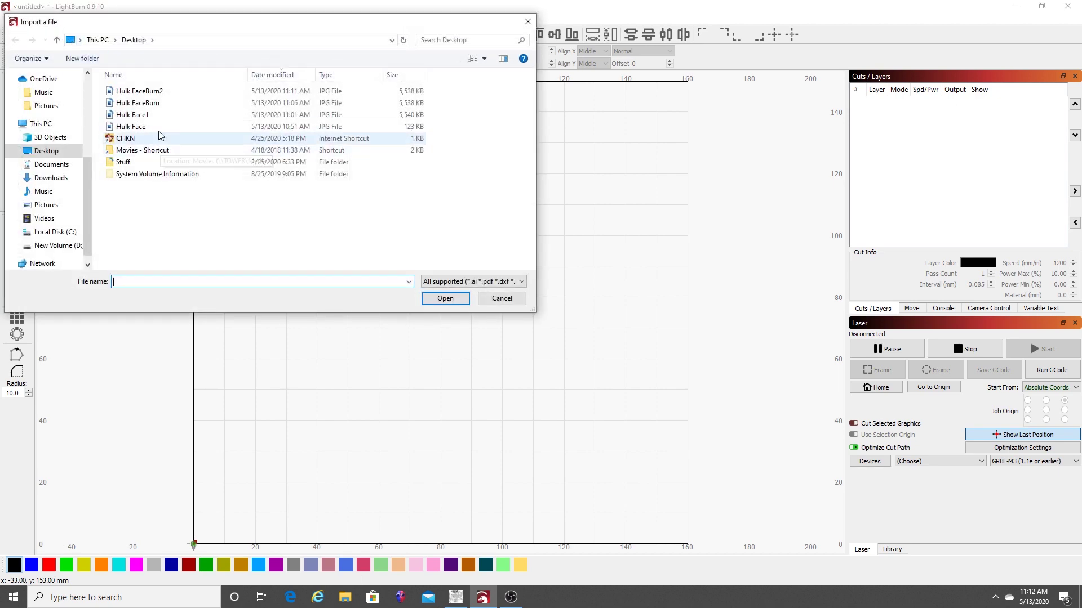
{"action": "left_click", "coordinate": [147, 94]}
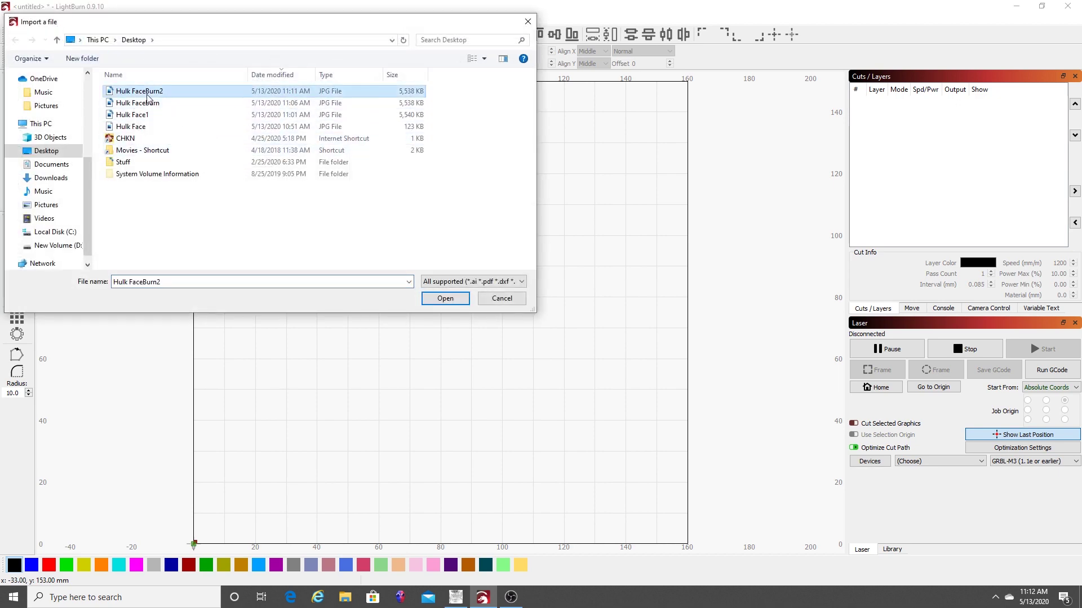
{"action": "left_click", "coordinate": [446, 299]}
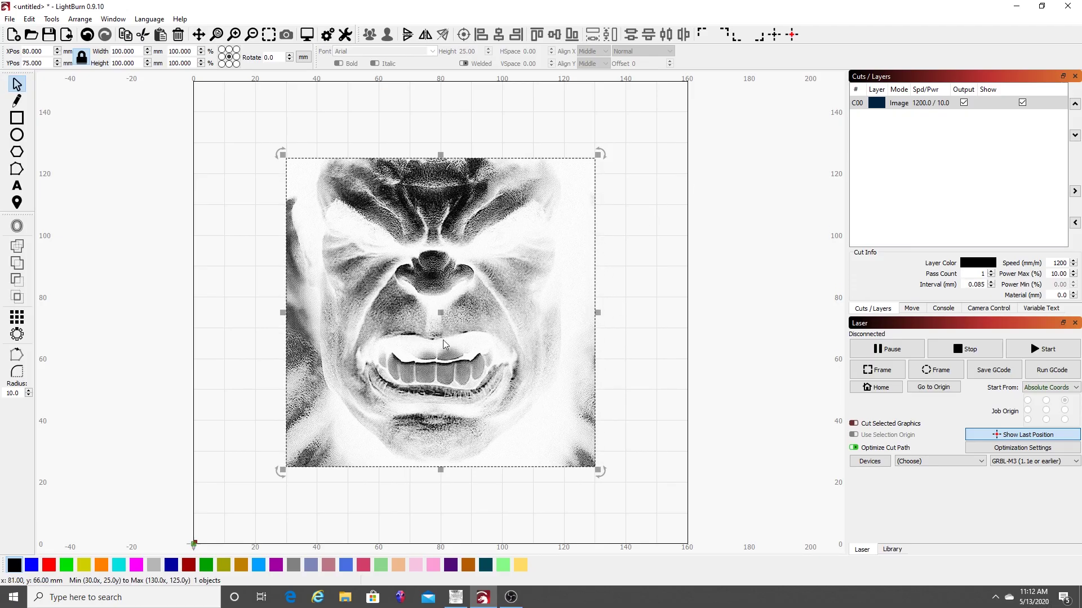
{"action": "mouse_move", "coordinate": [544, 293]}
{"action": "left_mouse_down"}
{"action": "mouse_move", "coordinate": [488, 272]}
{"action": "mouse_move", "coordinate": [502, 244]}
{"action": "mouse_move", "coordinate": [535, 250]}
{"action": "mouse_move", "coordinate": [546, 330]}
{"action": "mouse_move", "coordinate": [493, 272]}
{"action": "mouse_move", "coordinate": [553, 338]}
{"action": "mouse_move", "coordinate": [523, 275]}
{"action": "mouse_move", "coordinate": [543, 280]}
{"action": "mouse_move", "coordinate": [505, 273]}
{"action": "mouse_move", "coordinate": [540, 284]}
{"action": "left_mouse_up"}
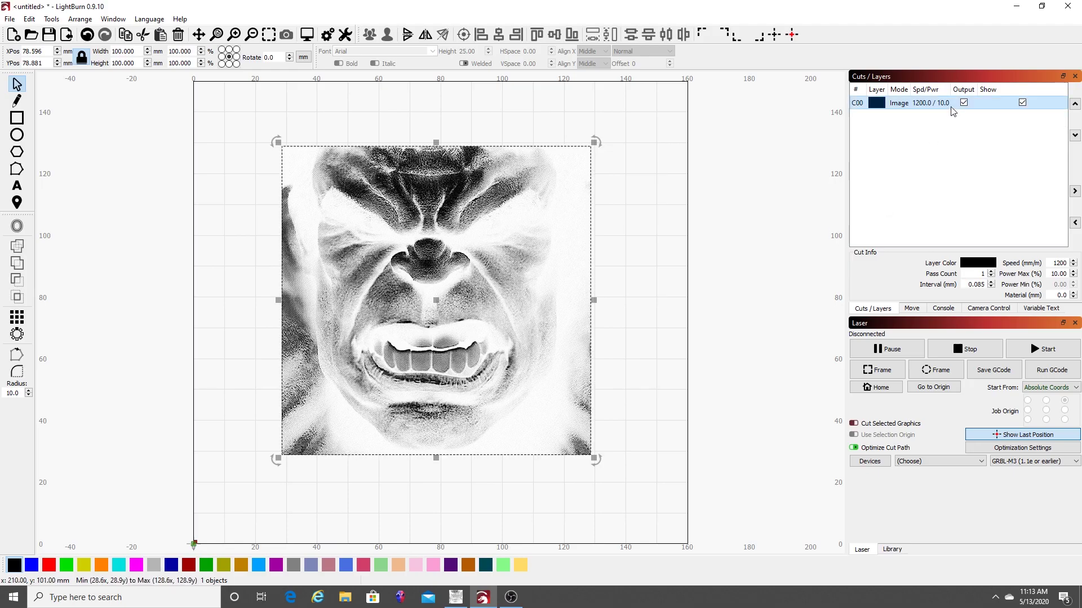
Review the image layer's cut settings, including speed, maximum power, image mode and Pass-Through.
{"action": "double_click", "coordinate": [933, 107]}
{"action": "left_click_drag", "start_coordinate": [586, 91], "coordinate": [848, 103]}
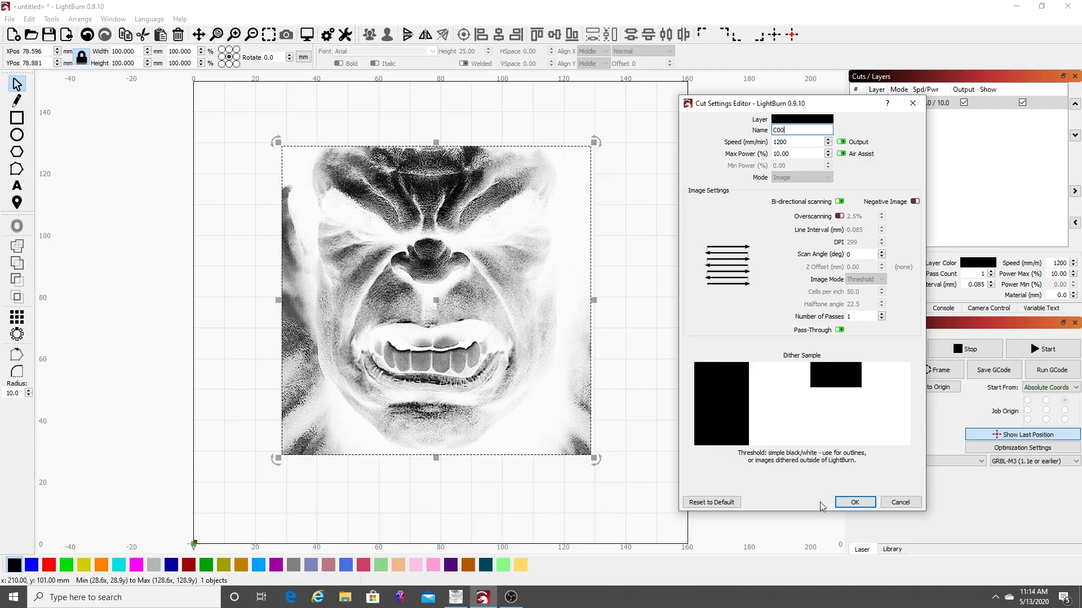
{"action": "left_click", "coordinate": [864, 502]}
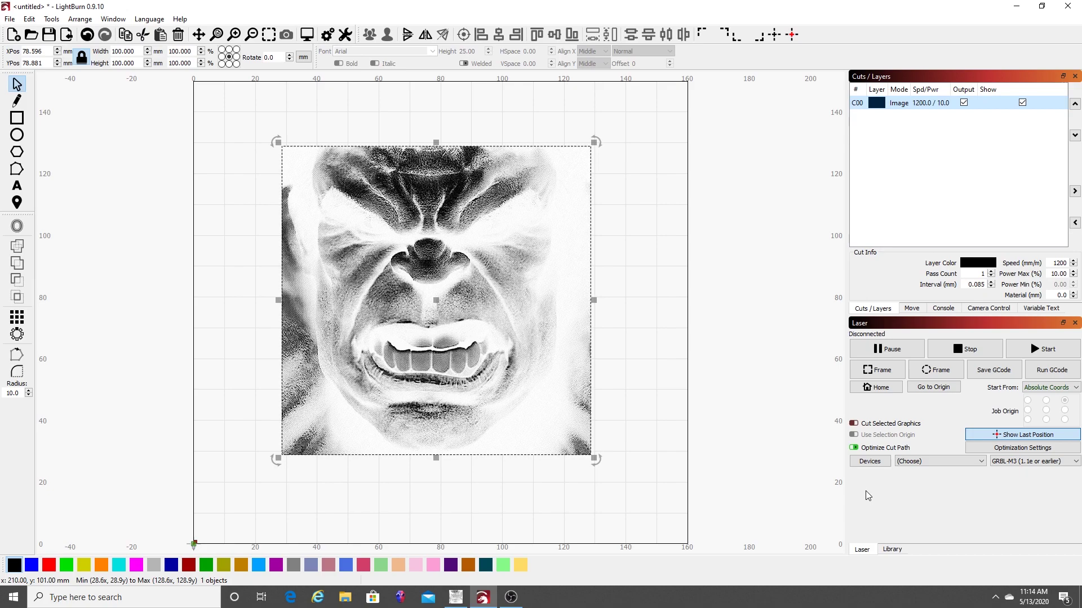
Send the laser engraver to its home position.
{"action": "left_click", "coordinate": [877, 387]}
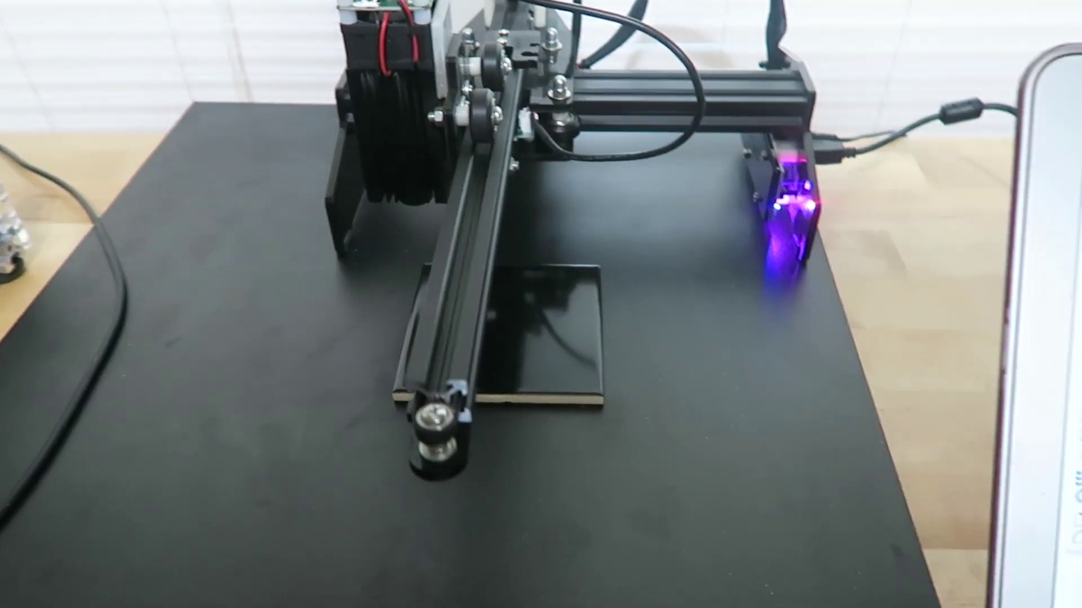